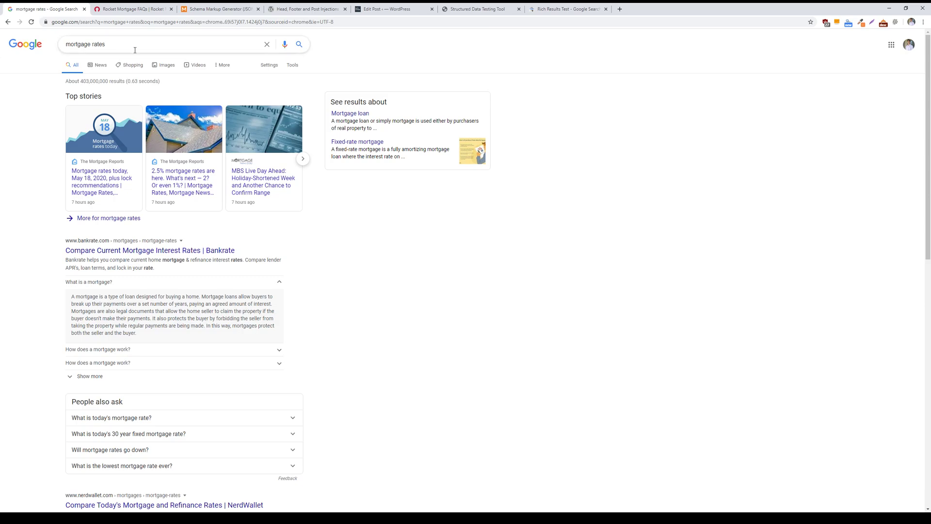
Expand both 'How does a mortgage work?' entries in the search results to show their answers.
{"action": "scroll", "coordinate": [211, 259], "scroll_direction": "down", "scroll_amount": 5}
{"action": "scroll", "coordinate": [212, 259], "scroll_direction": "down", "scroll_amount": 4}
{"action": "scroll", "coordinate": [209, 259], "scroll_direction": "up", "scroll_amount": 9}
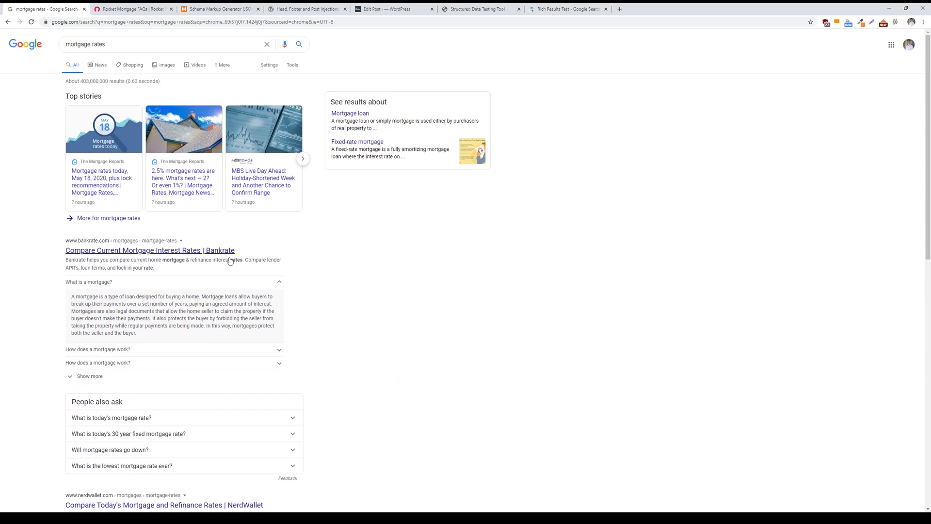
{"action": "scroll", "coordinate": [214, 252], "scroll_direction": "down", "scroll_amount": 2}
{"action": "scroll", "coordinate": [228, 258], "scroll_direction": "up", "scroll_amount": 2}
{"action": "left_click", "coordinate": [128, 347]}
{"action": "scroll", "coordinate": [126, 350], "scroll_direction": "down", "scroll_amount": 2}
{"action": "left_click", "coordinate": [126, 287]}
{"action": "scroll", "coordinate": [129, 289], "scroll_direction": "up", "scroll_amount": 2}
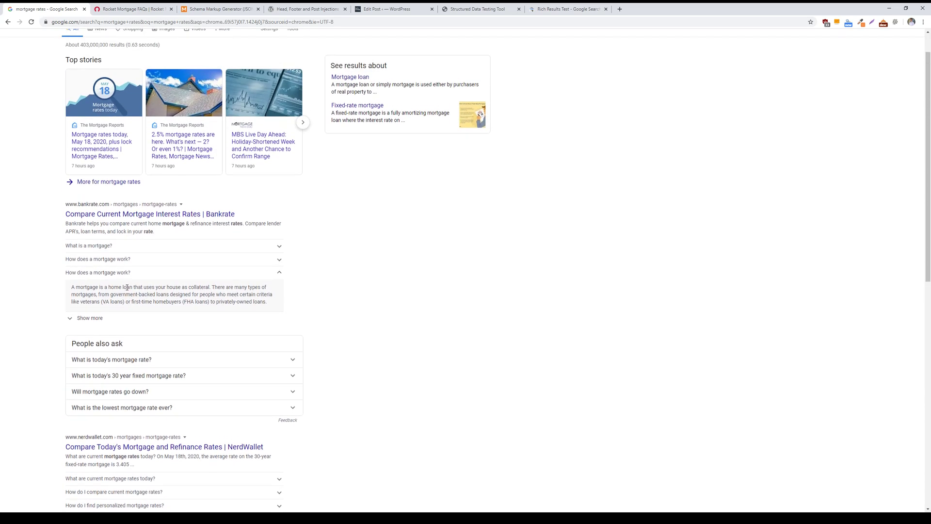
Reveal the rest of Bankrate's FAQ questions under its search result.
{"action": "left_click", "coordinate": [91, 318]}
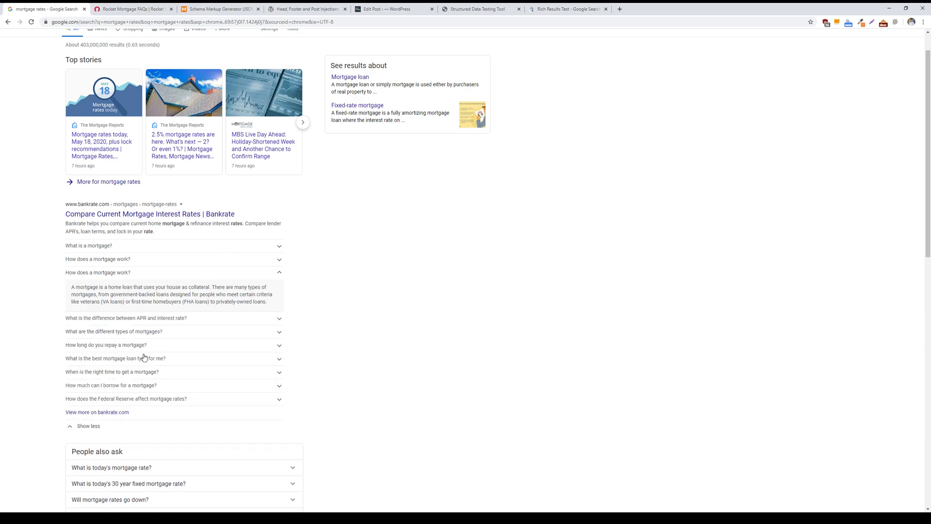
{"action": "scroll", "coordinate": [170, 385], "scroll_direction": "up", "scroll_amount": 1}
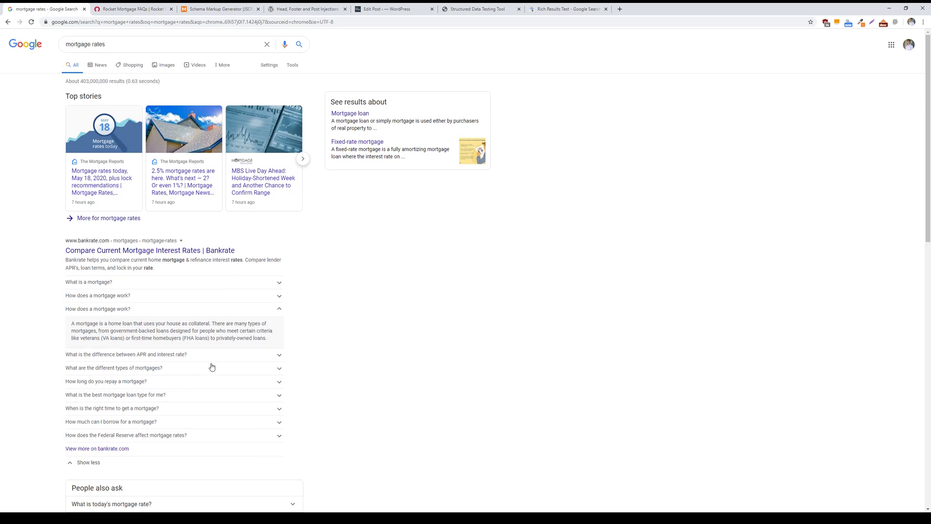
{"action": "scroll", "coordinate": [212, 365], "scroll_direction": "down", "scroll_amount": 1}
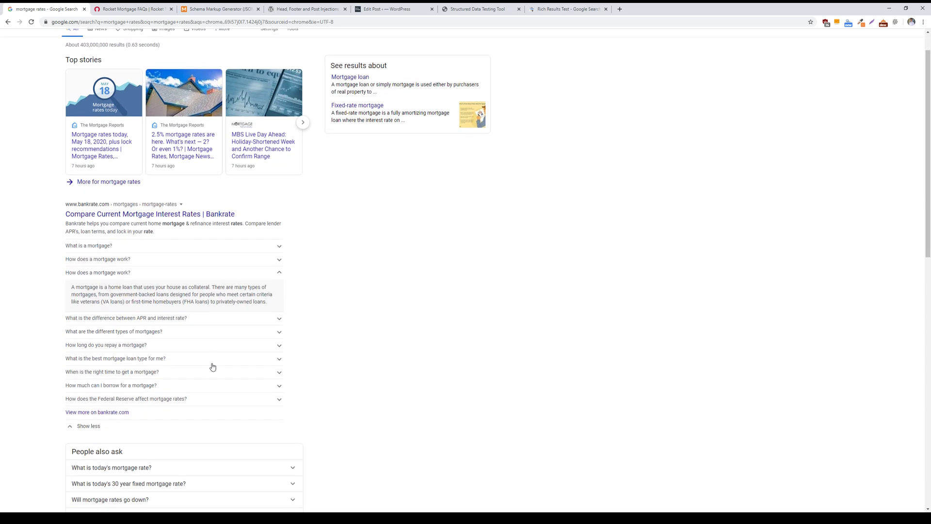
{"action": "scroll", "coordinate": [213, 367], "scroll_direction": "down", "scroll_amount": 1}
{"action": "scroll", "coordinate": [215, 367], "scroll_direction": "down", "scroll_amount": 1}
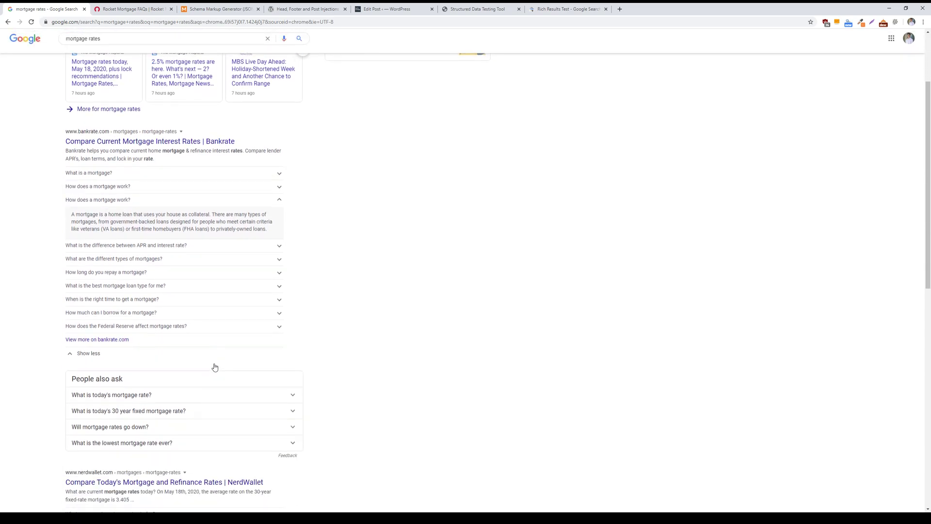
{"action": "scroll", "coordinate": [215, 367], "scroll_direction": "up", "scroll_amount": 3}
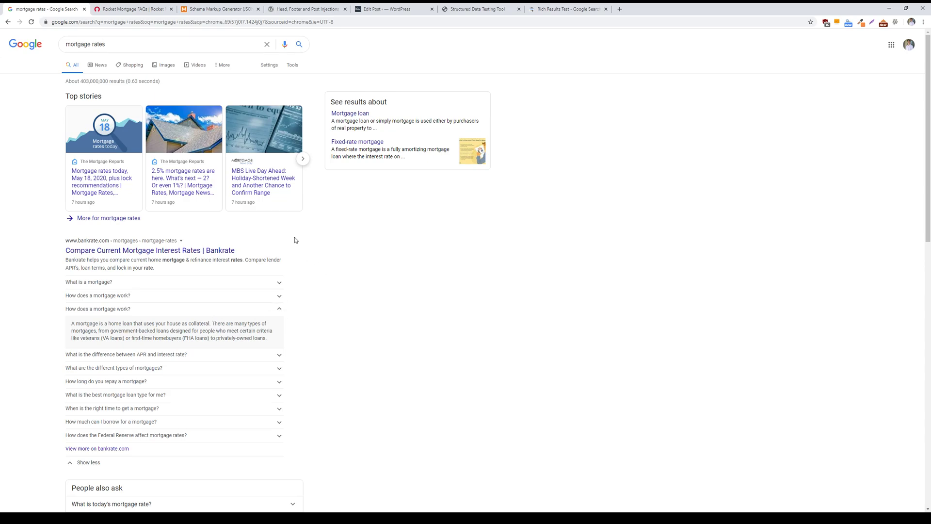
Switch to the Rocket Mortgage FAQs page.
{"action": "left_click", "coordinate": [139, 8]}
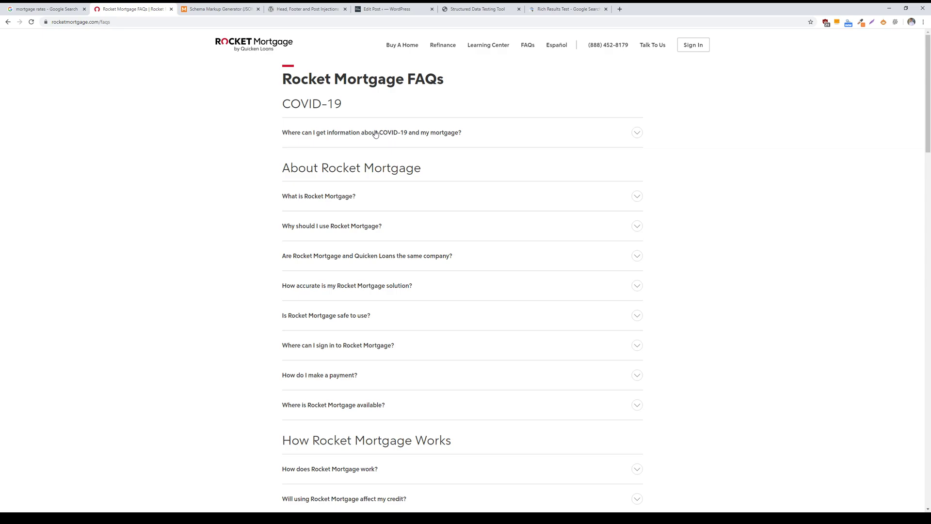
Expand the COVID-19, 'What is Rocket Mortgage?' and 'Why should I use Rocket Mortgage?' answers.
{"action": "scroll", "coordinate": [449, 141], "scroll_direction": "down", "scroll_amount": 5}
{"action": "scroll", "coordinate": [451, 142], "scroll_direction": "down", "scroll_amount": 4}
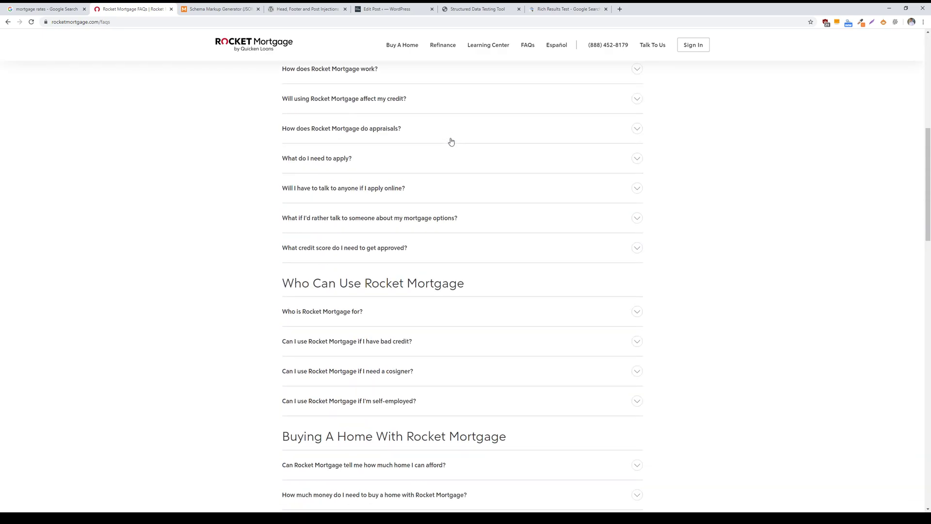
{"action": "scroll", "coordinate": [451, 142], "scroll_direction": "down", "scroll_amount": 12}
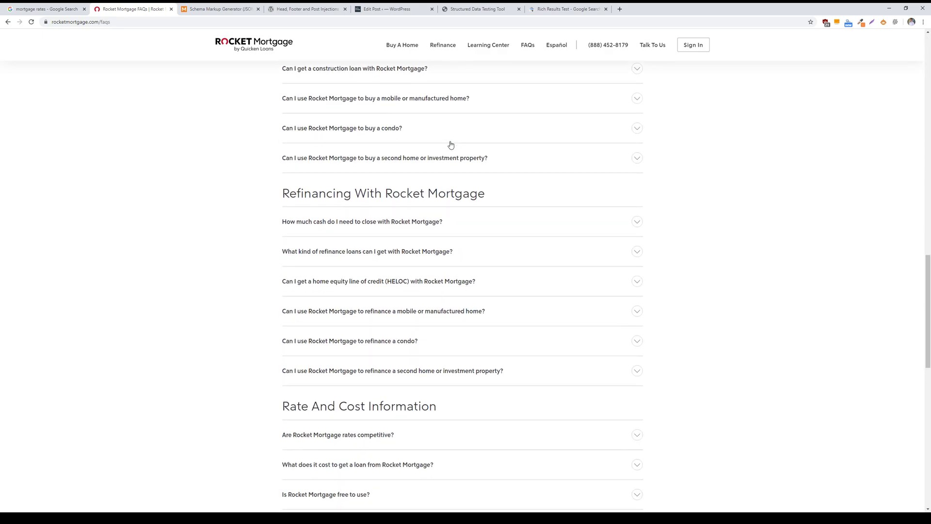
{"action": "scroll", "coordinate": [450, 144], "scroll_direction": "down", "scroll_amount": 4}
{"action": "scroll", "coordinate": [450, 156], "scroll_direction": "up", "scroll_amount": 20}
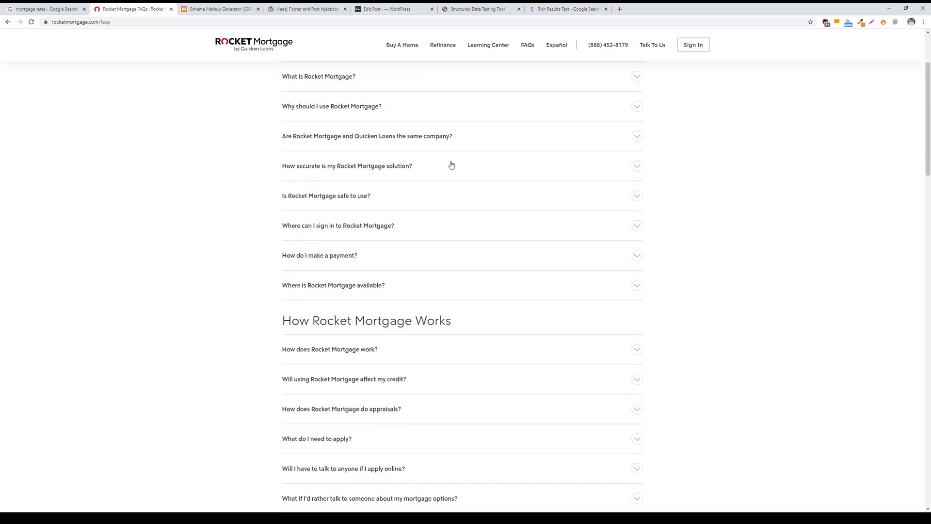
{"action": "scroll", "coordinate": [452, 161], "scroll_direction": "up", "scroll_amount": 2}
{"action": "left_click", "coordinate": [419, 130]}
{"action": "scroll", "coordinate": [417, 194], "scroll_direction": "down", "scroll_amount": 2}
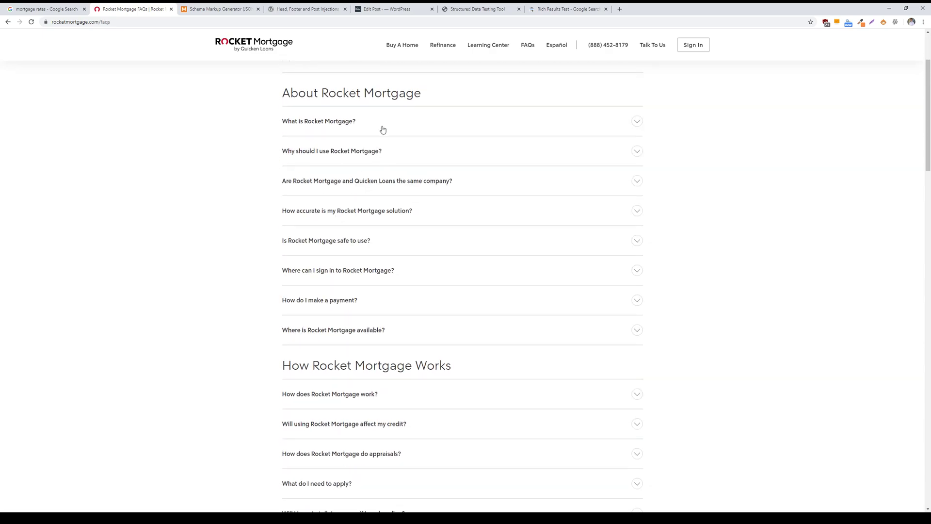
{"action": "left_click", "coordinate": [383, 129]}
{"action": "left_click", "coordinate": [365, 194]}
Expand the Quicken Loans and solution-accuracy answers, then move to the Schema Markup Generator.
{"action": "scroll", "coordinate": [364, 187], "scroll_direction": "down", "scroll_amount": 3}
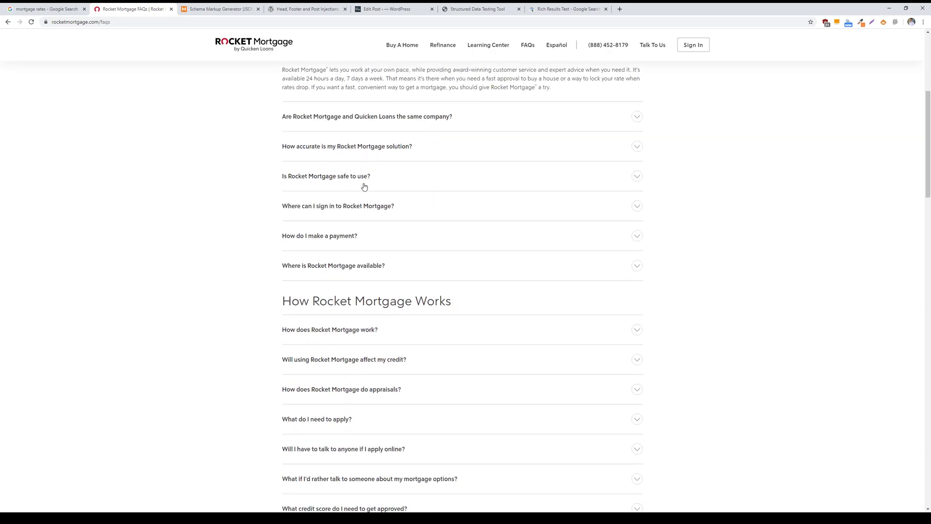
{"action": "left_click", "coordinate": [372, 117]}
{"action": "scroll", "coordinate": [374, 194], "scroll_direction": "up", "scroll_amount": 5}
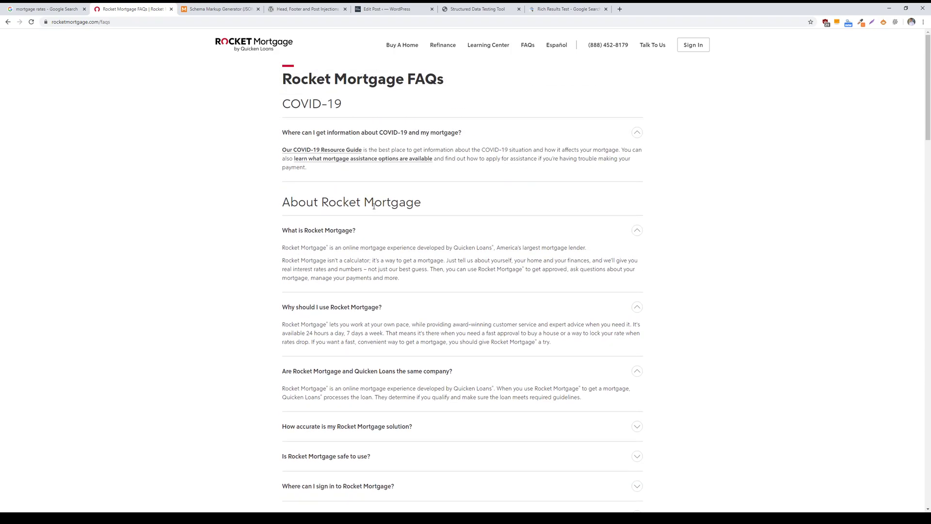
{"action": "scroll", "coordinate": [373, 205], "scroll_direction": "down", "scroll_amount": 4}
{"action": "left_click", "coordinate": [365, 214]}
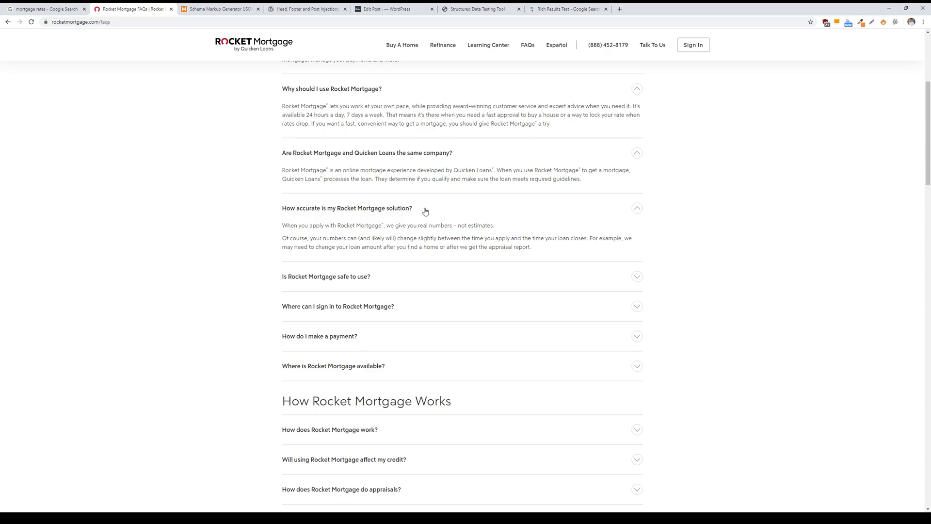
{"action": "scroll", "coordinate": [438, 220], "scroll_direction": "down", "scroll_amount": 3}
{"action": "scroll", "coordinate": [438, 220], "scroll_direction": "down", "scroll_amount": 3}
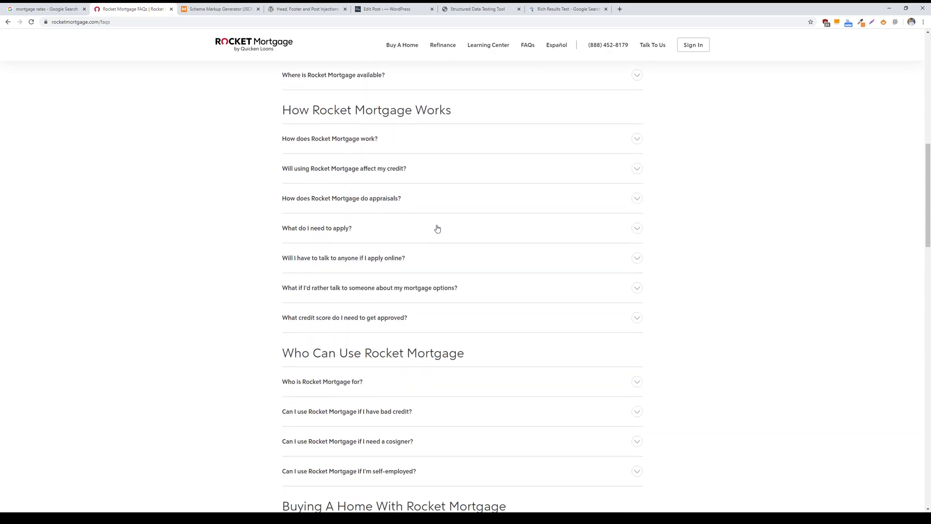
{"action": "left_click", "coordinate": [223, 7]}
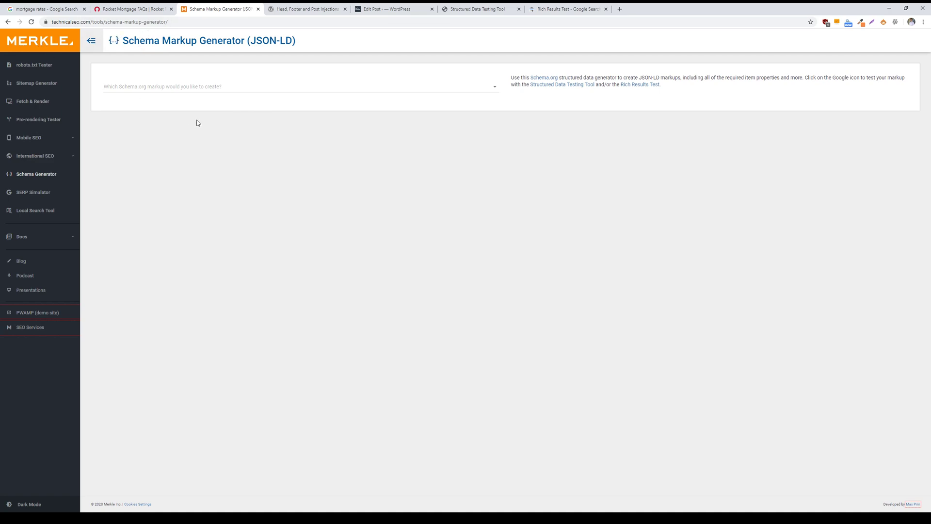
Choose the FAQ Page schema type, start Question #1, and copy the generated JSON-LD.
{"action": "left_click", "coordinate": [199, 92]}
{"action": "scroll", "coordinate": [226, 144], "scroll_direction": "down", "scroll_amount": 5}
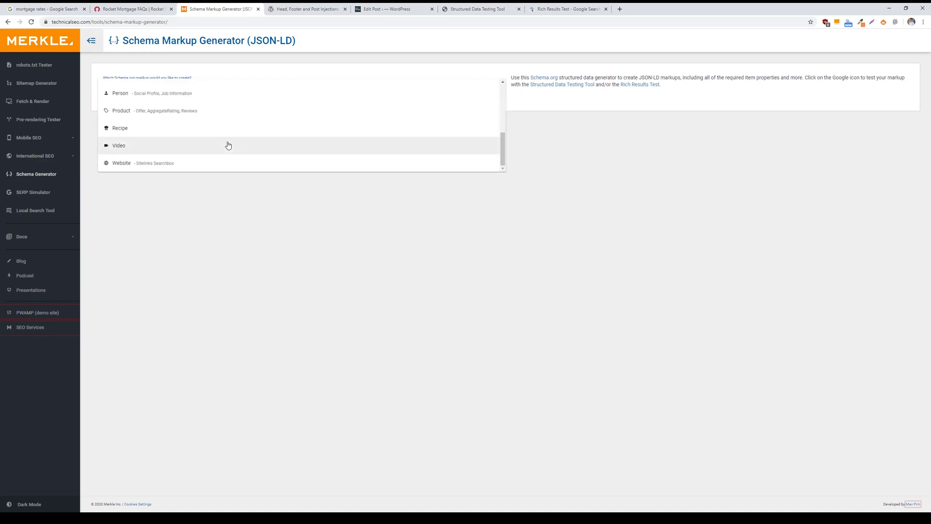
{"action": "scroll", "coordinate": [226, 152], "scroll_direction": "up", "scroll_amount": 5}
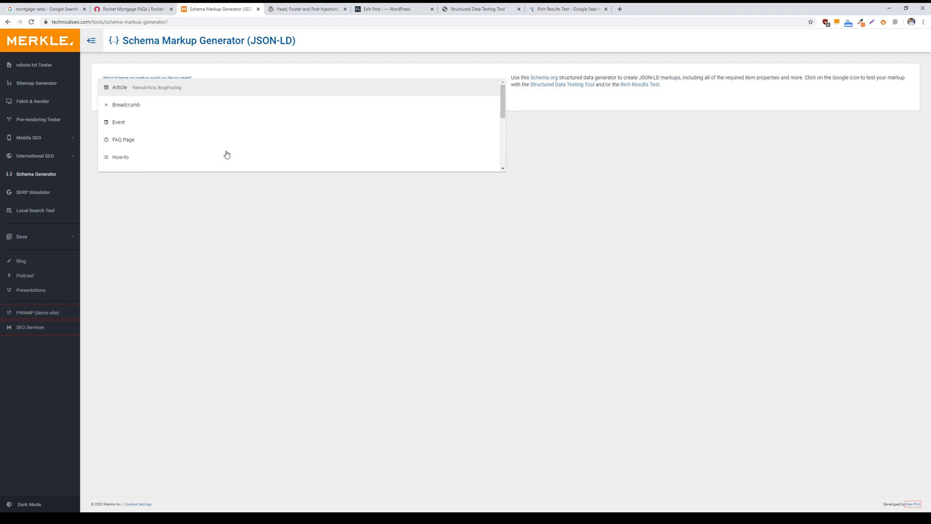
{"action": "left_click", "coordinate": [122, 145]}
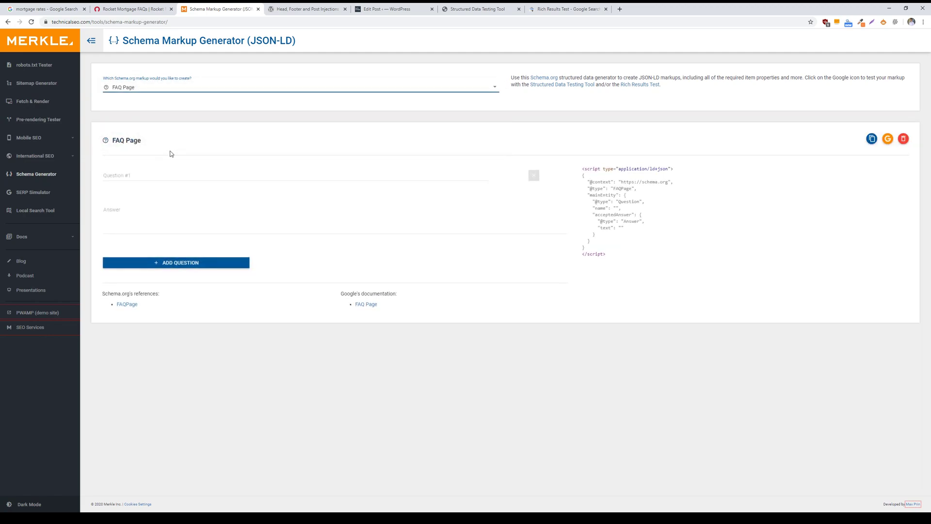
{"action": "left_click", "coordinate": [155, 177]}
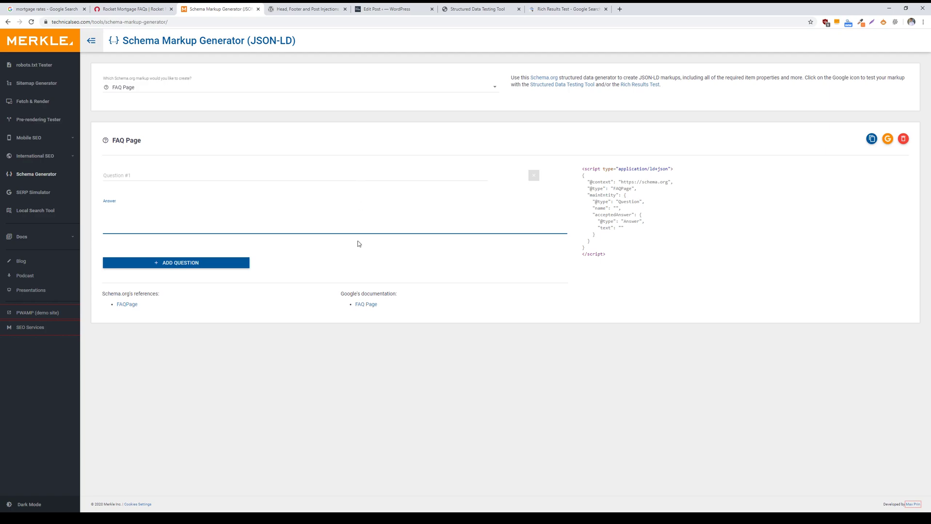
{"action": "left_click", "coordinate": [873, 140]}
Check the Head, Footer and Post Injections page, then return to the plugin search results.
{"action": "left_click", "coordinate": [315, 9]}
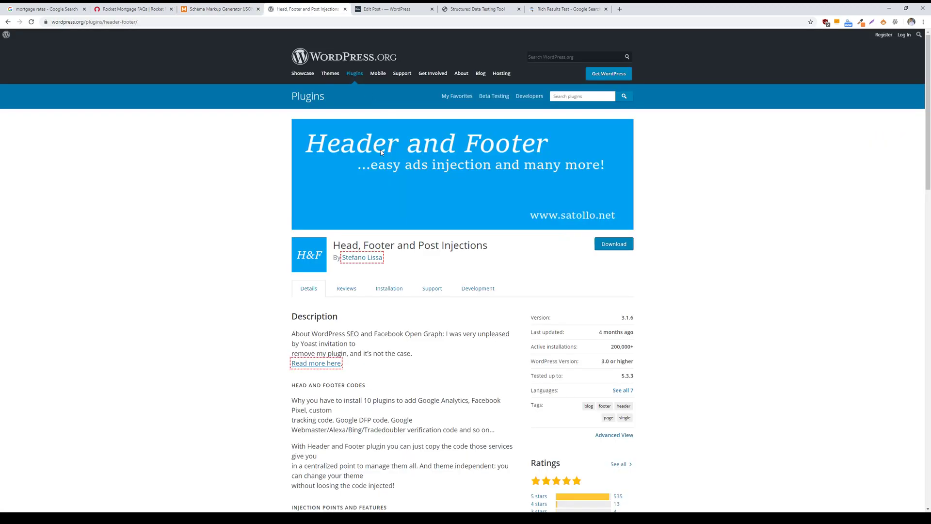
{"action": "scroll", "coordinate": [373, 156], "scroll_direction": "down", "scroll_amount": 2}
{"action": "scroll", "coordinate": [388, 172], "scroll_direction": "up", "scroll_amount": 2}
{"action": "left_click", "coordinate": [8, 22]}
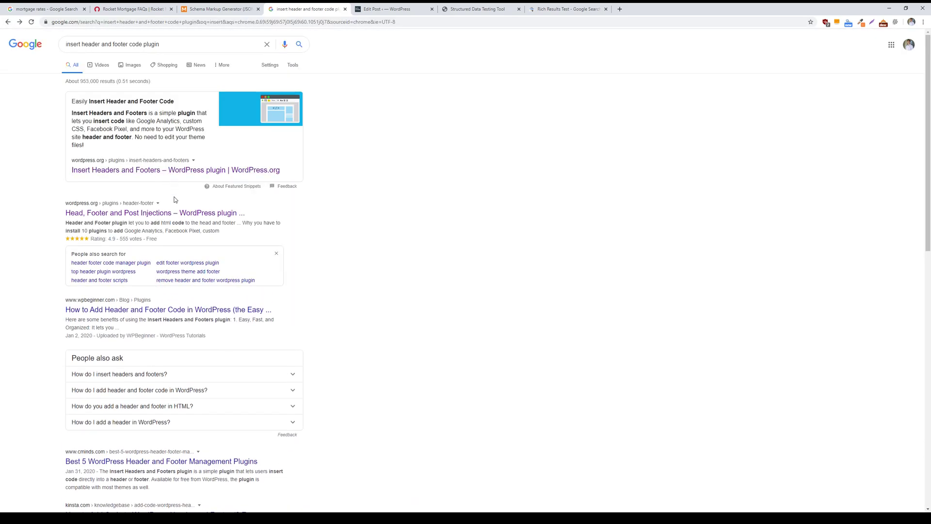
{"action": "double_click", "coordinate": [147, 44]}
{"action": "left_click", "coordinate": [182, 45]}
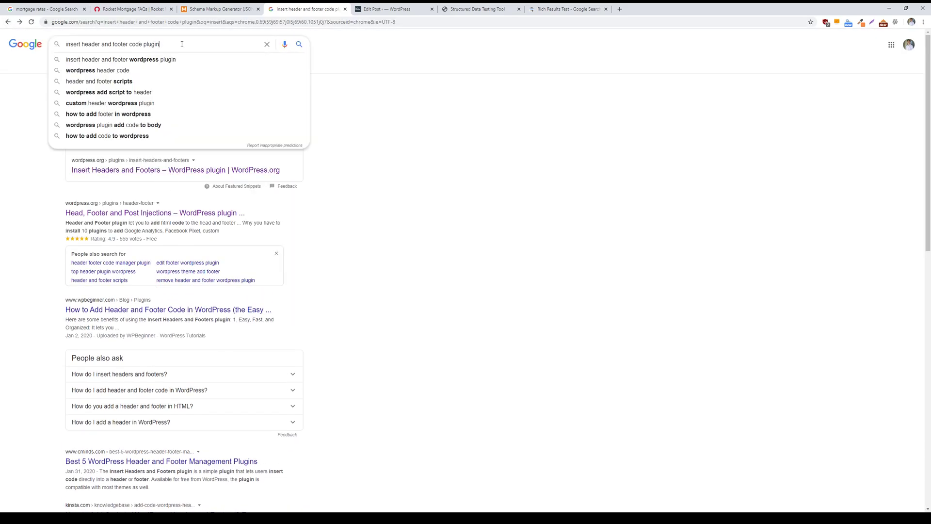
Open the Insert Headers and Footers plugin page and select its title.
{"action": "left_click", "coordinate": [144, 174]}
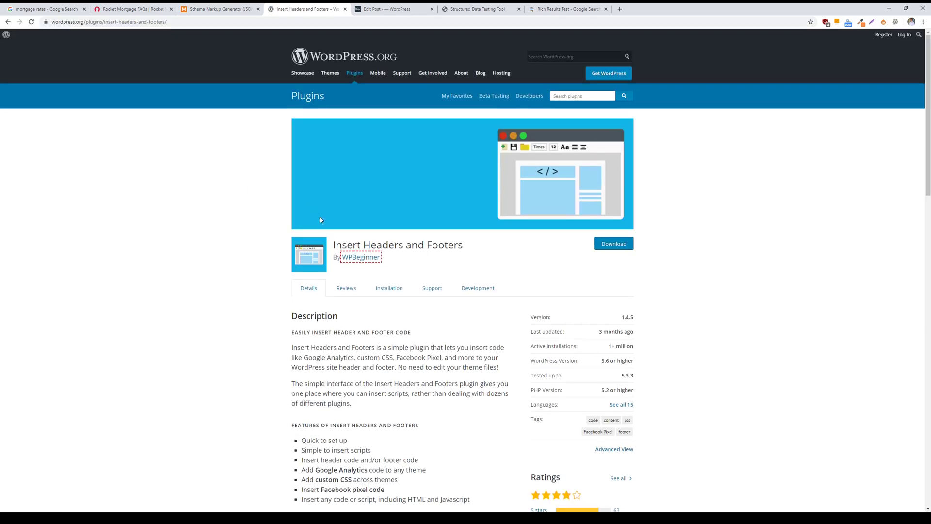
{"action": "scroll", "coordinate": [320, 219], "scroll_direction": "down", "scroll_amount": 1}
{"action": "left_click_drag", "start_coordinate": [333, 210], "coordinate": [476, 211]}
{"action": "scroll", "coordinate": [484, 243], "scroll_direction": "down", "scroll_amount": 1}
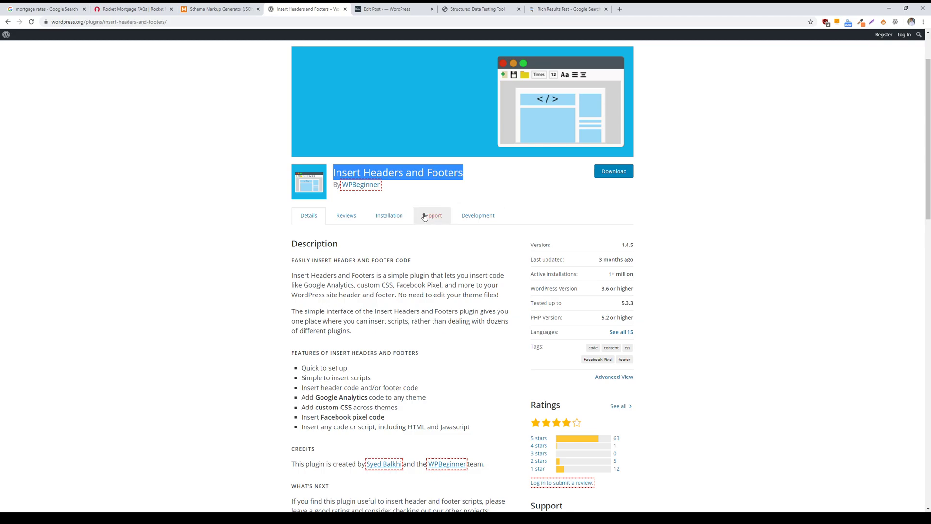
{"action": "scroll", "coordinate": [423, 216], "scroll_direction": "down", "scroll_amount": 1}
{"action": "scroll", "coordinate": [423, 215], "scroll_direction": "up", "scroll_amount": 1}
Review the BlogPosting and HowTo scripts in the post editor's Insert Script to <head> box.
{"action": "left_click", "coordinate": [405, 7]}
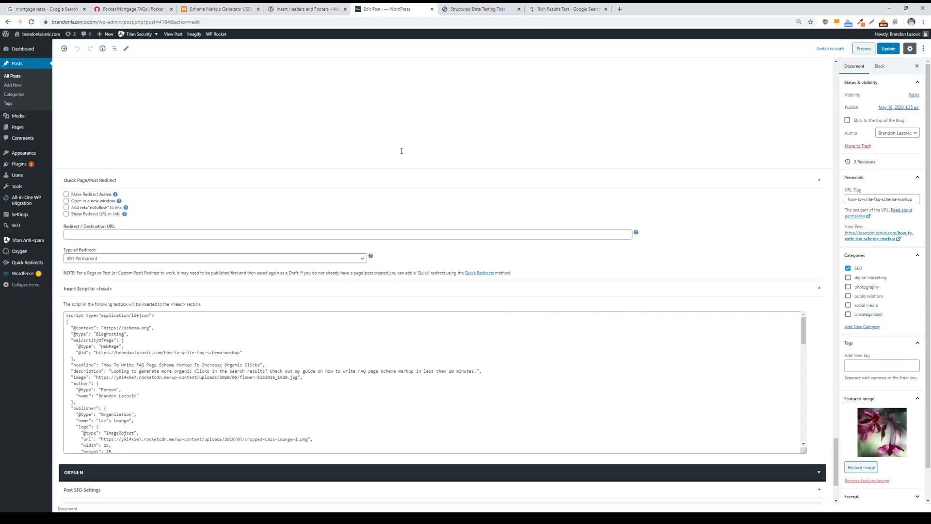
{"action": "scroll", "coordinate": [401, 150], "scroll_direction": "down", "scroll_amount": 1}
{"action": "scroll", "coordinate": [398, 160], "scroll_direction": "up", "scroll_amount": 1}
{"action": "scroll", "coordinate": [387, 153], "scroll_direction": "down", "scroll_amount": 2}
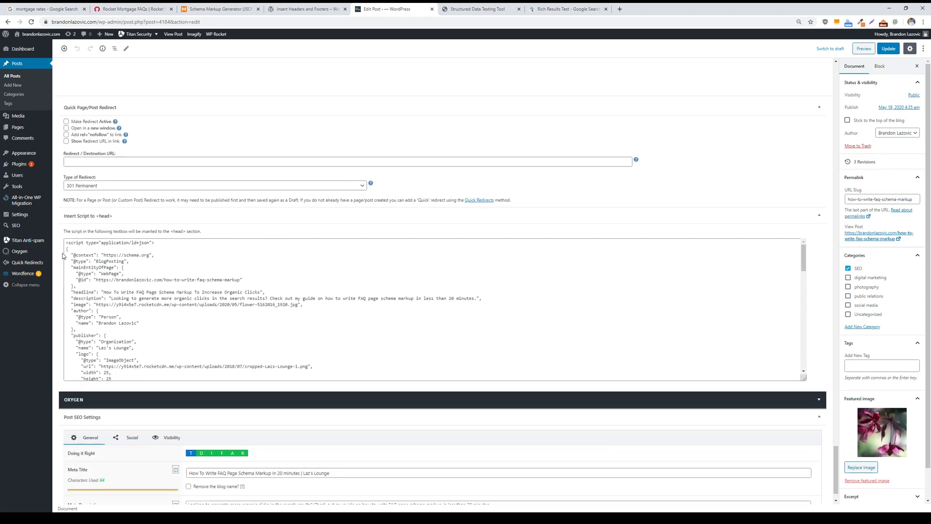
{"action": "left_click_drag", "start_coordinate": [66, 244], "coordinate": [270, 329]}
{"action": "left_click", "coordinate": [270, 331]}
{"action": "scroll", "coordinate": [270, 331], "scroll_direction": "up", "scroll_amount": 5}
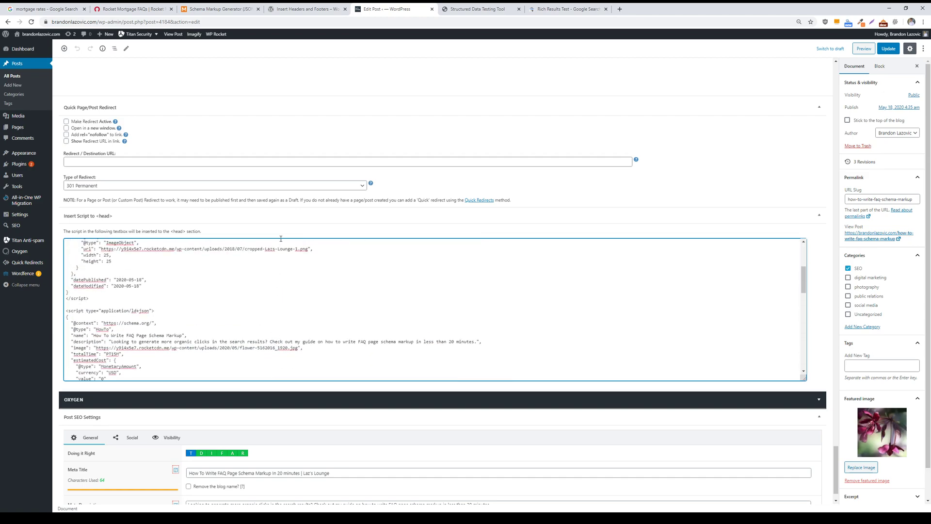
{"action": "scroll", "coordinate": [286, 212], "scroll_direction": "up", "scroll_amount": 2}
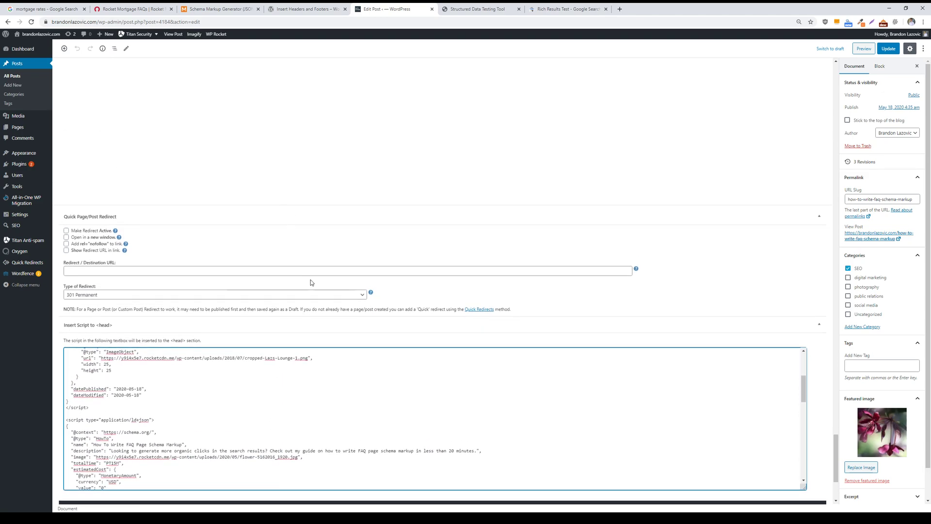
{"action": "scroll", "coordinate": [318, 288], "scroll_direction": "up", "scroll_amount": 6}
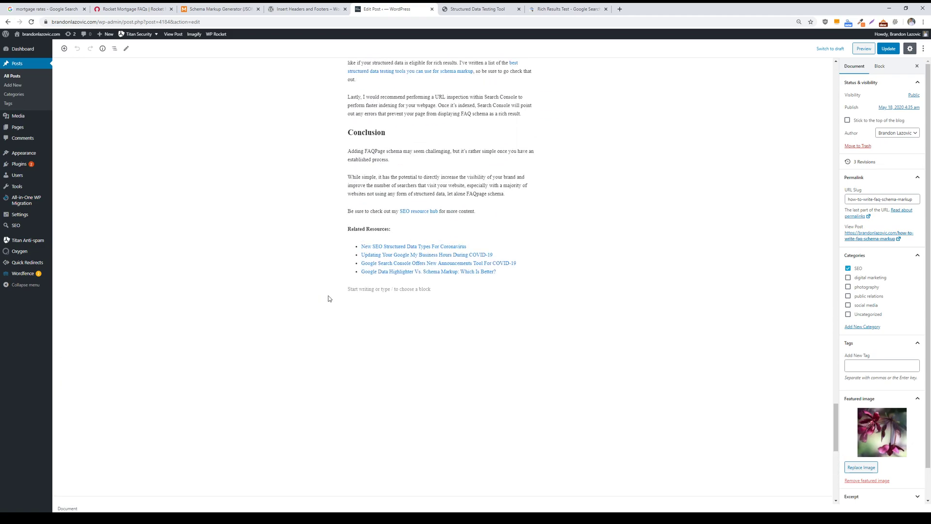
{"action": "scroll", "coordinate": [337, 301], "scroll_direction": "down", "scroll_amount": 5}
Copy the FAQ Page JSON-LD from the generator and return to the WordPress post editor.
{"action": "left_click", "coordinate": [247, 11]}
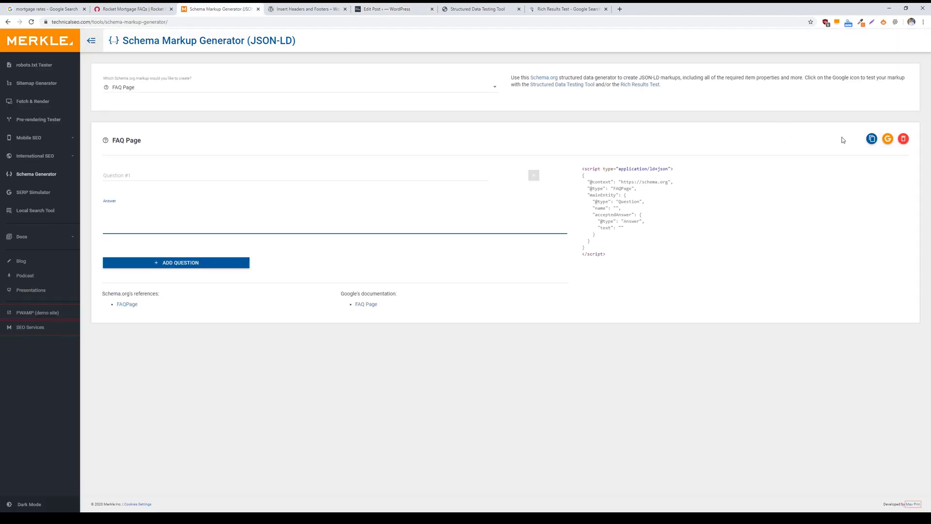
{"action": "left_click", "coordinate": [872, 139]}
{"action": "left_click", "coordinate": [340, 7]}
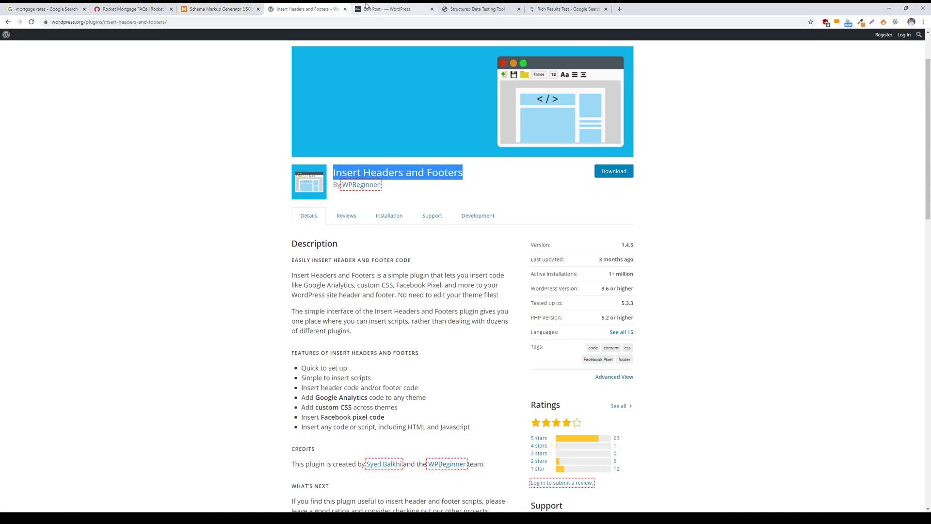
{"action": "left_click", "coordinate": [384, 9]}
{"action": "scroll", "coordinate": [151, 407], "scroll_direction": "down", "scroll_amount": 3}
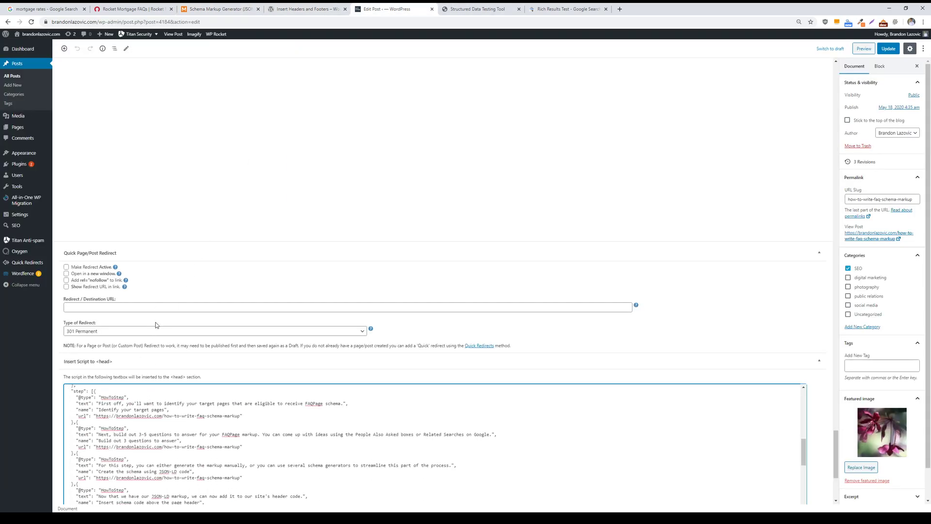
{"action": "scroll", "coordinate": [156, 326], "scroll_direction": "down", "scroll_amount": 2}
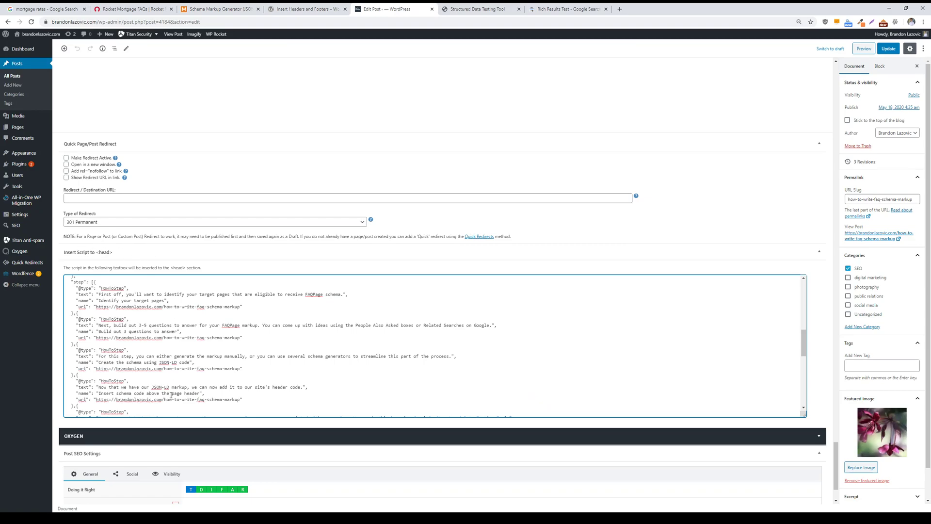
{"action": "scroll", "coordinate": [186, 378], "scroll_direction": "up", "scroll_amount": 10}
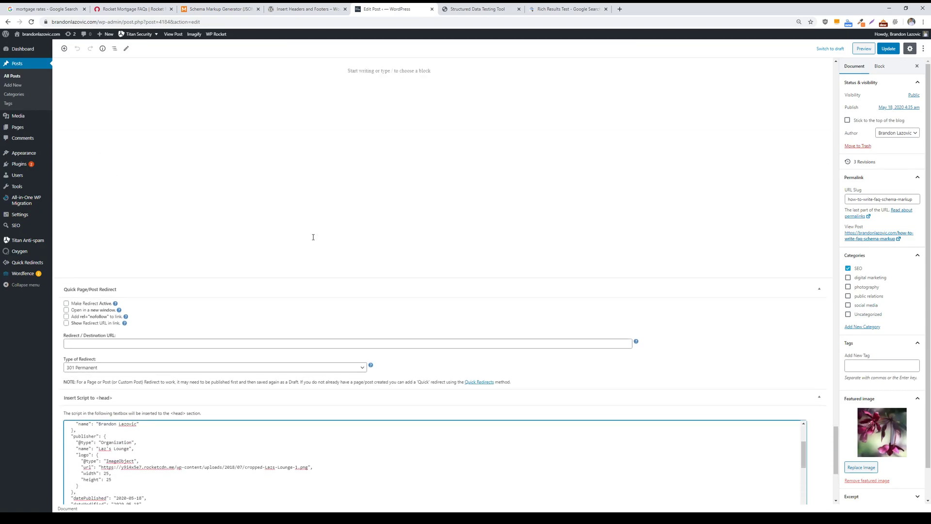
{"action": "scroll", "coordinate": [312, 241], "scroll_direction": "up", "scroll_amount": 2}
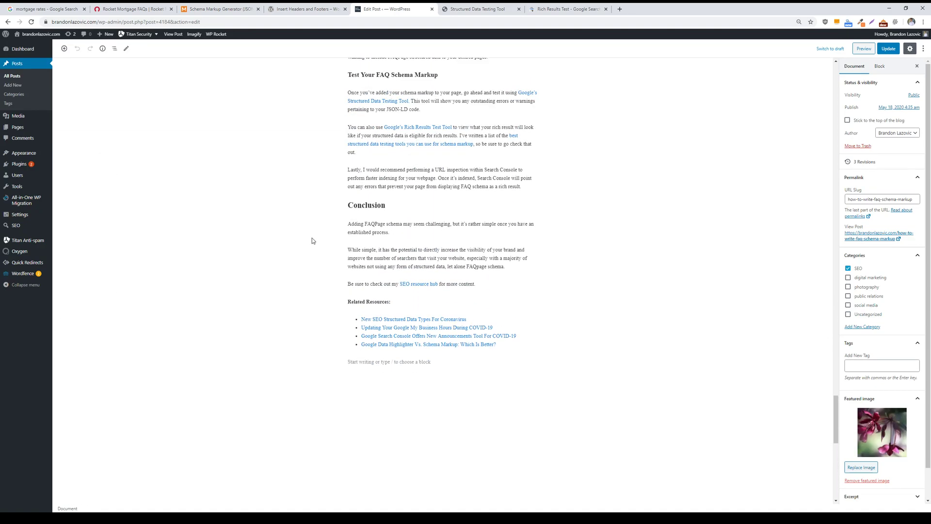
Run the Structured Data Testing Tool on the post's live URL.
{"action": "left_click", "coordinate": [478, 7]}
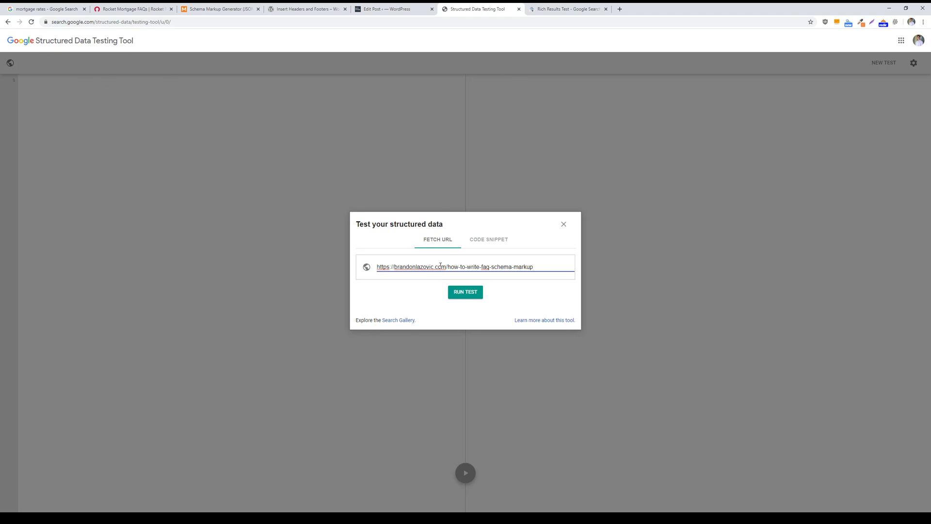
{"action": "left_click", "coordinate": [495, 242]}
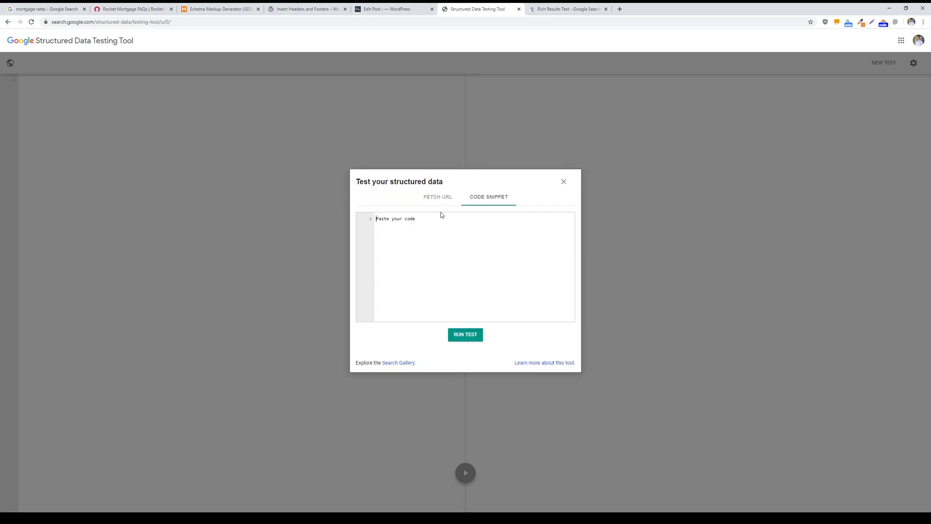
{"action": "left_click", "coordinate": [403, 218]}
{"action": "left_click", "coordinate": [438, 199]}
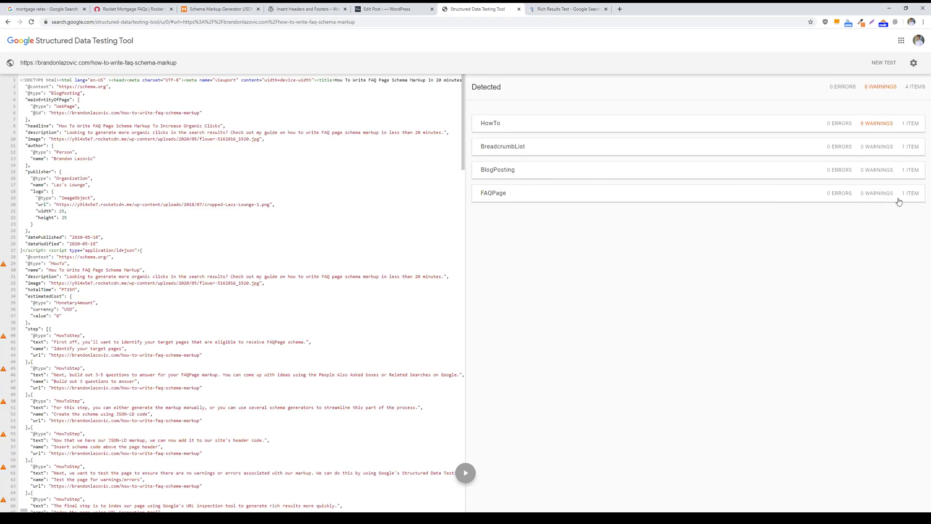
Inspect the FAQPage item's properties (0 errors, 0 warnings) and select source line 65.
{"action": "left_click", "coordinate": [525, 193]}
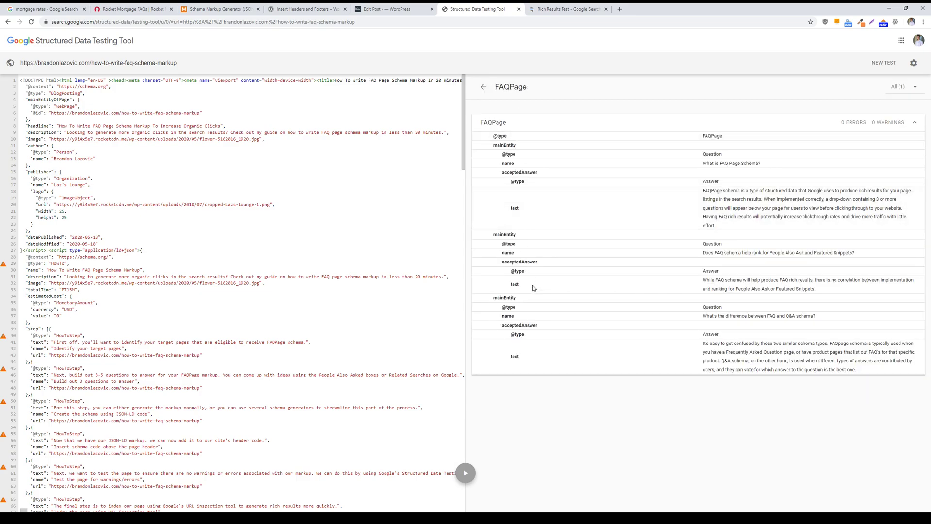
{"action": "scroll", "coordinate": [429, 338], "scroll_direction": "down", "scroll_amount": 5}
{"action": "scroll", "coordinate": [429, 338], "scroll_direction": "down", "scroll_amount": 3}
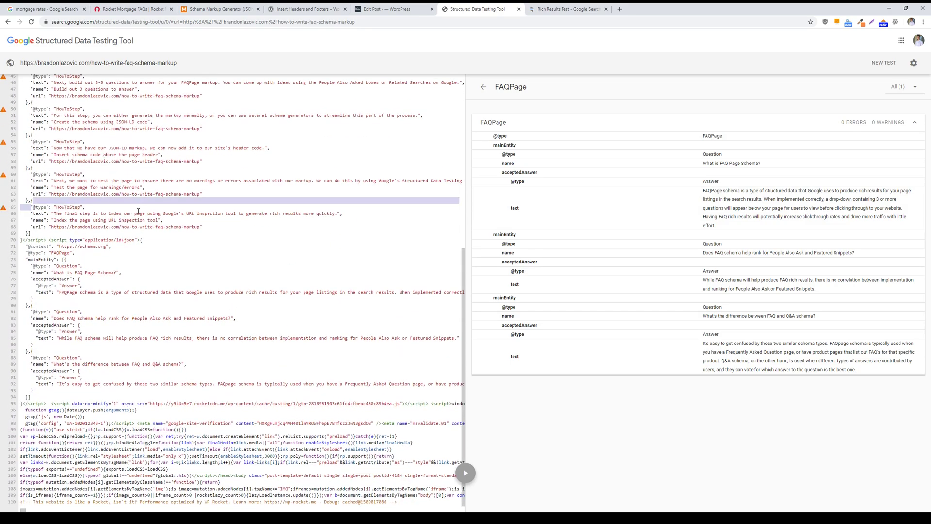
{"action": "left_click", "coordinate": [135, 214]}
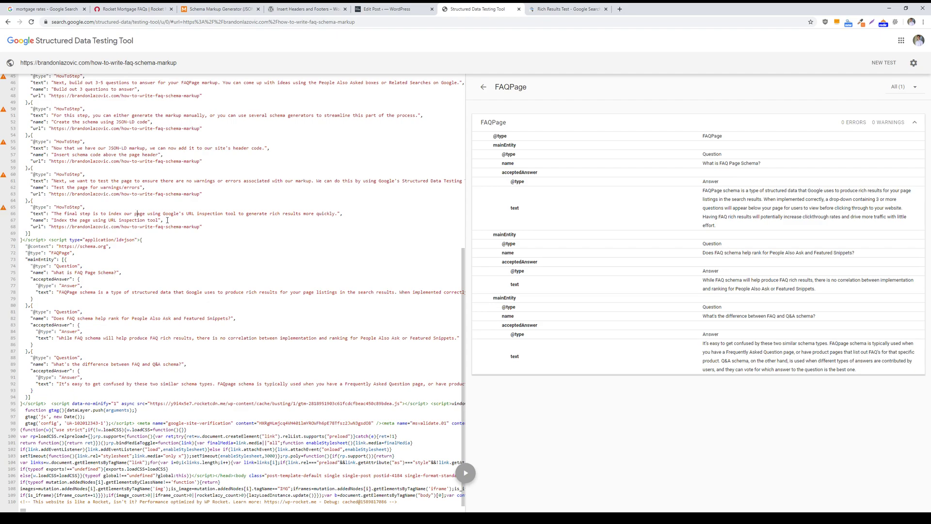
{"action": "triple_click", "coordinate": [32, 209]}
{"action": "key", "text": "Right"}
Run the Rich Results Test on the post's URL.
{"action": "left_click", "coordinate": [556, 12]}
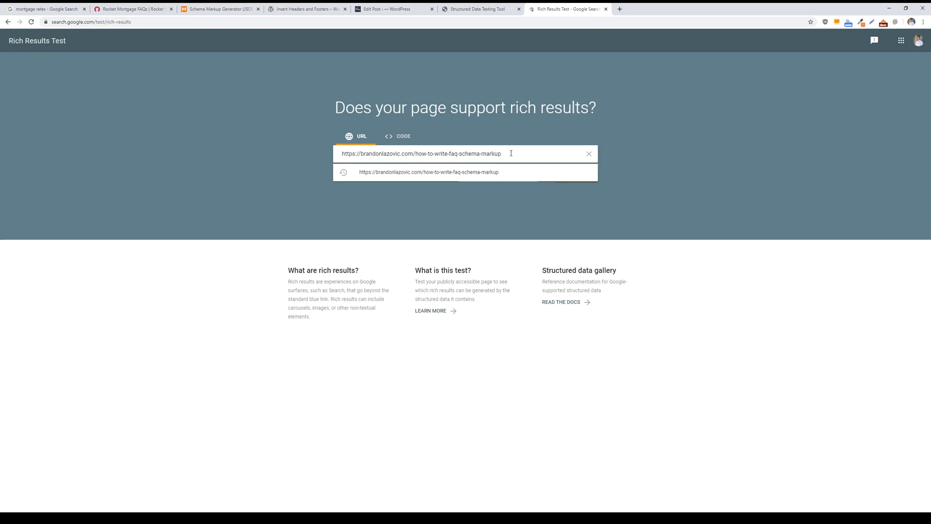
{"action": "left_click", "coordinate": [587, 174]}
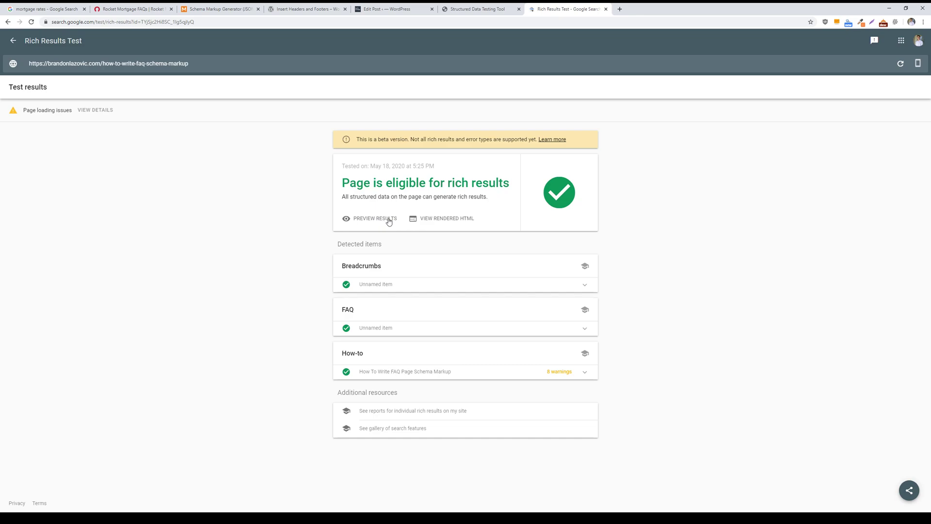
In the search preview, expand the 'What is FAQ Page Schema?', People Also Ask and FAQ vs Q&A answers.
{"action": "left_click", "coordinate": [389, 221]}
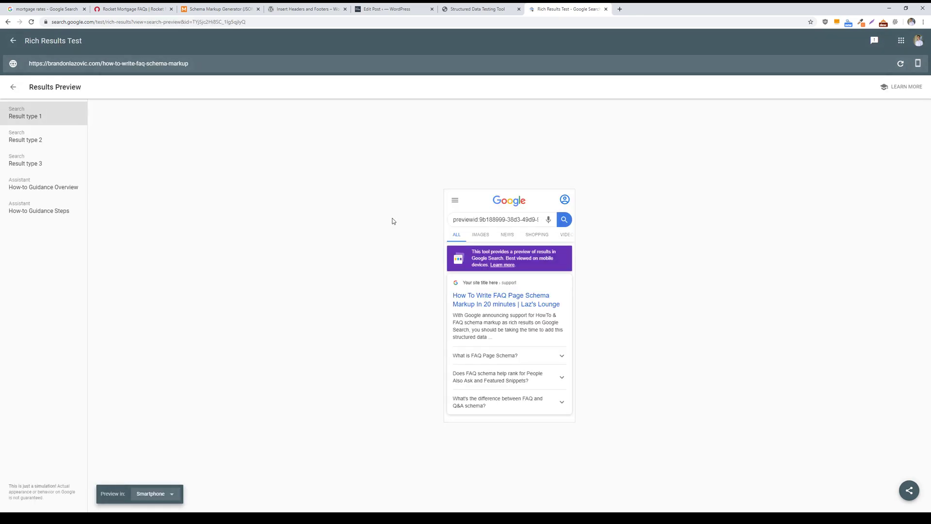
{"action": "scroll", "coordinate": [537, 285], "scroll_direction": "down", "scroll_amount": 1}
{"action": "scroll", "coordinate": [536, 284], "scroll_direction": "down", "scroll_amount": 1}
{"action": "scroll", "coordinate": [534, 284], "scroll_direction": "up", "scroll_amount": 2}
{"action": "scroll", "coordinate": [528, 286], "scroll_direction": "down", "scroll_amount": 1}
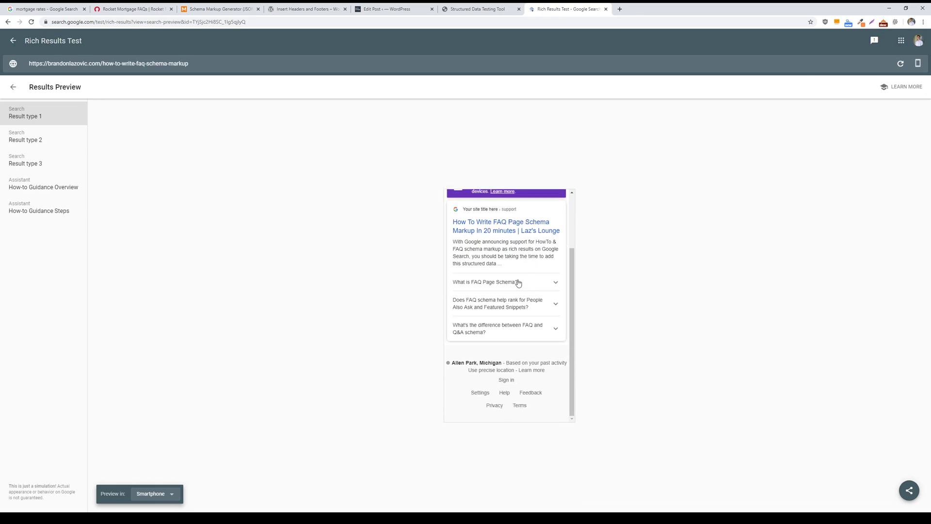
{"action": "scroll", "coordinate": [522, 284], "scroll_direction": "up", "scroll_amount": 1}
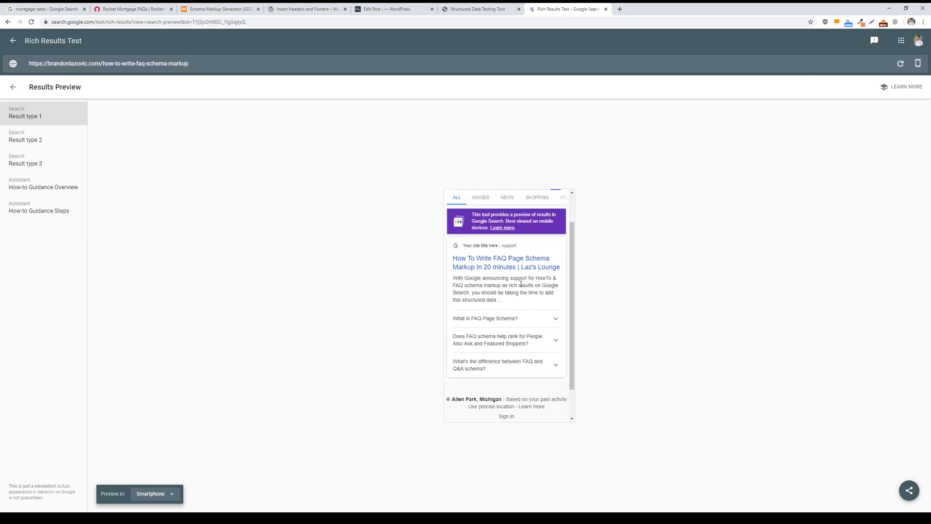
{"action": "left_click", "coordinate": [524, 319]}
{"action": "scroll", "coordinate": [524, 320], "scroll_direction": "down", "scroll_amount": 2}
{"action": "left_click", "coordinate": [499, 337]}
{"action": "left_click", "coordinate": [501, 332]}
{"action": "scroll", "coordinate": [495, 358], "scroll_direction": "up", "scroll_amount": 3}
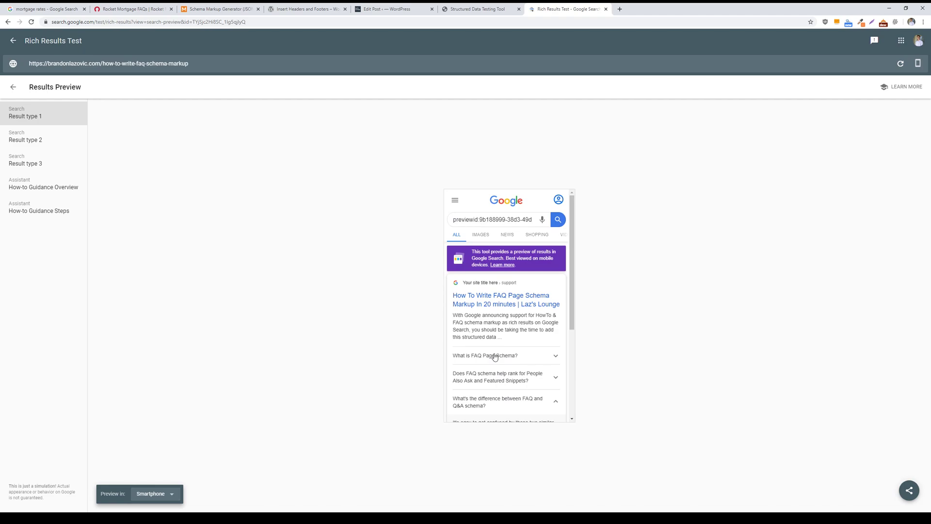